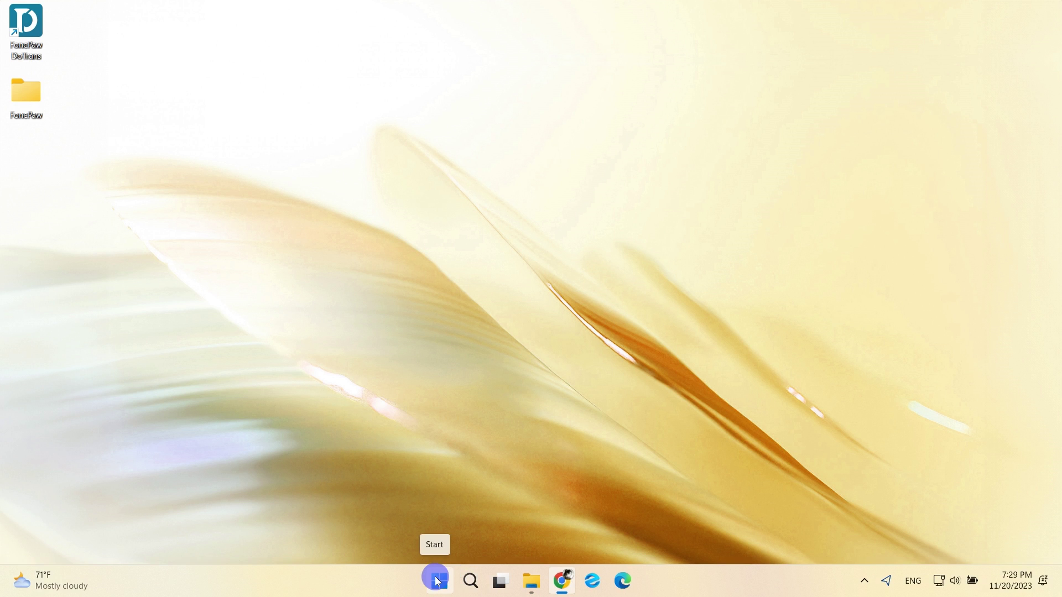
In File Explorer, browse This PC > Apple iPhone > Internal Storage to the 202311_ folder
click(440, 581)
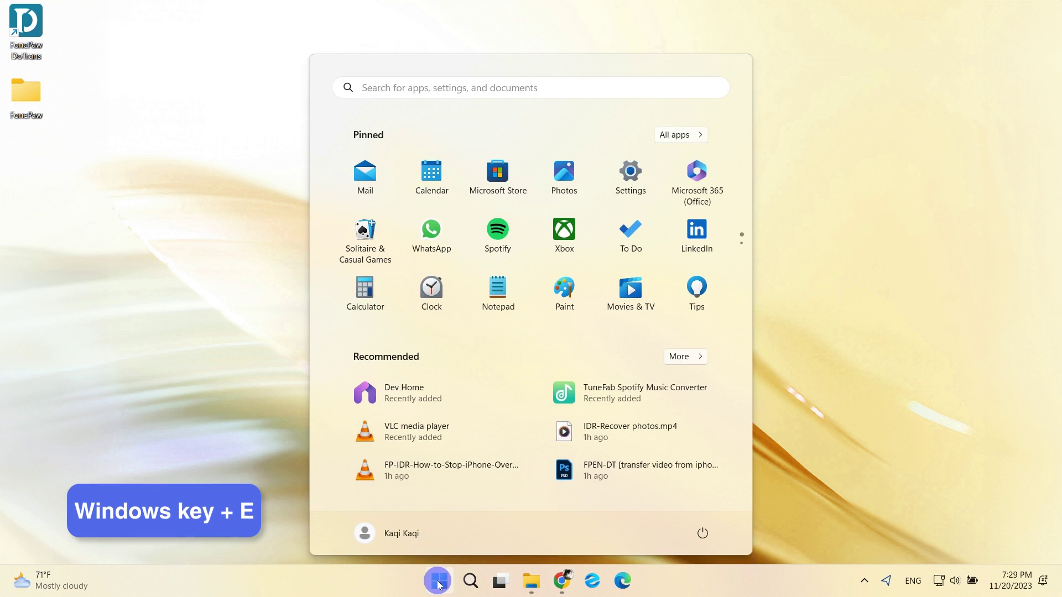
key(super+e)
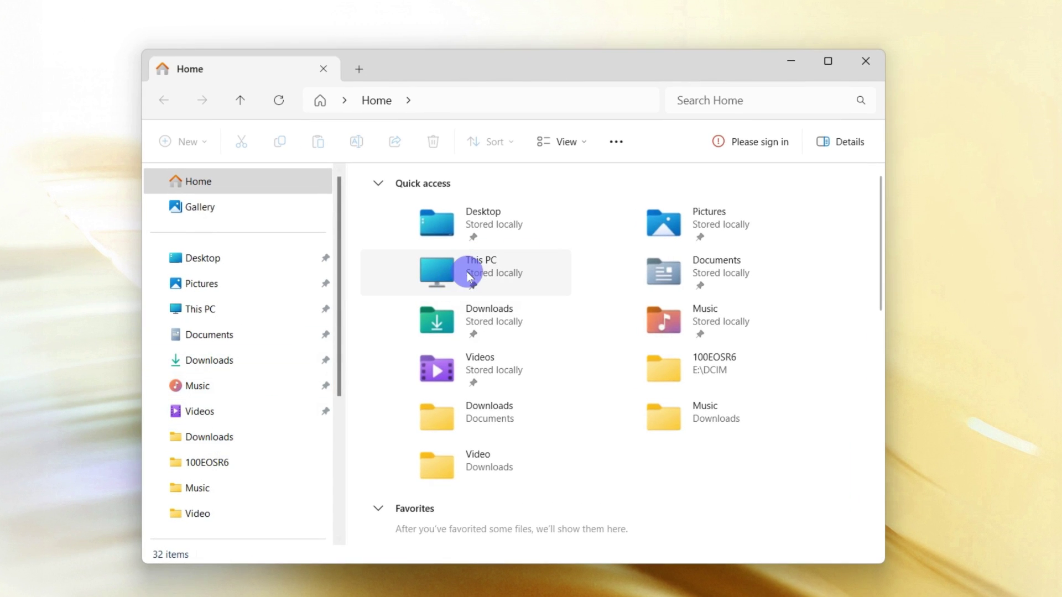
double_click(468, 276)
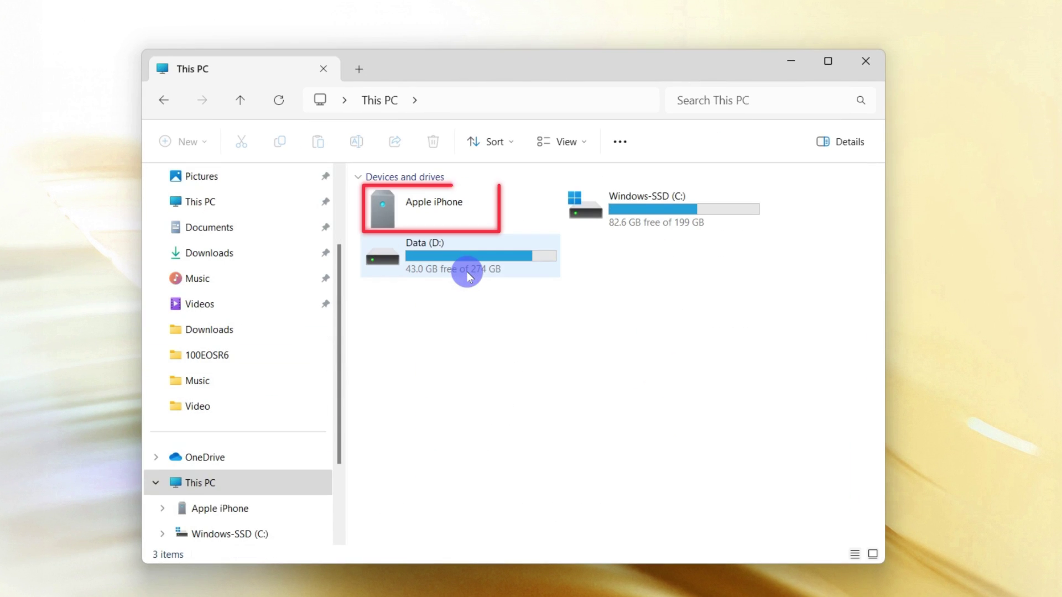
double_click(421, 211)
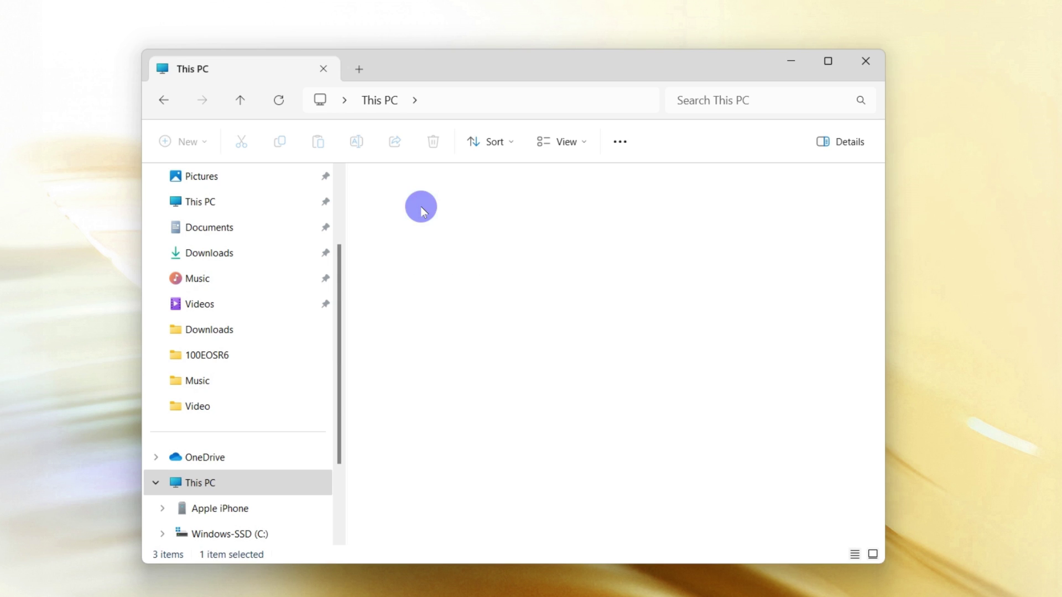
double_click(421, 211)
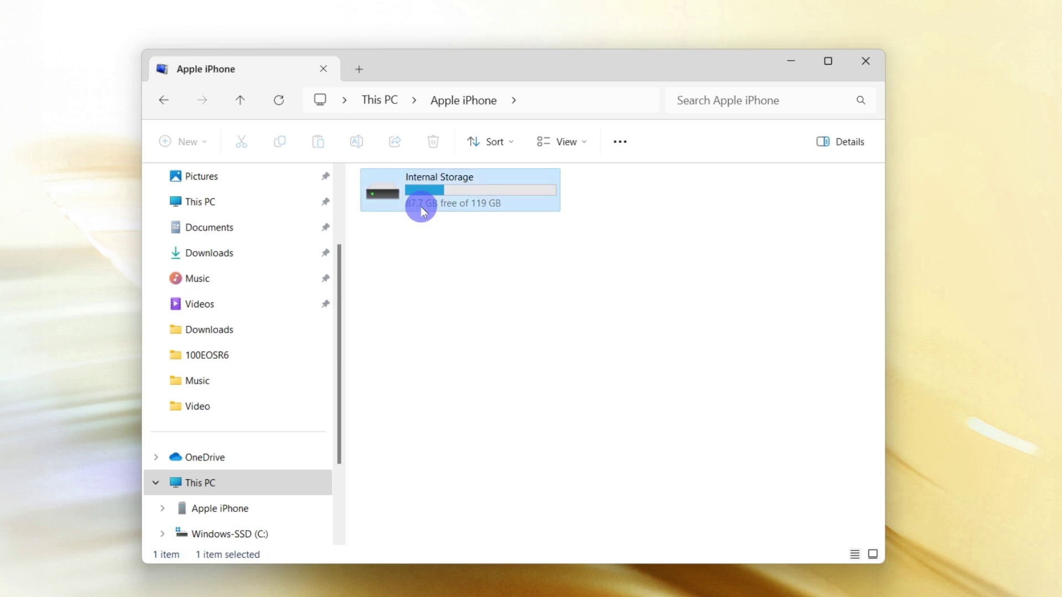
drag(880, 279, 877, 516)
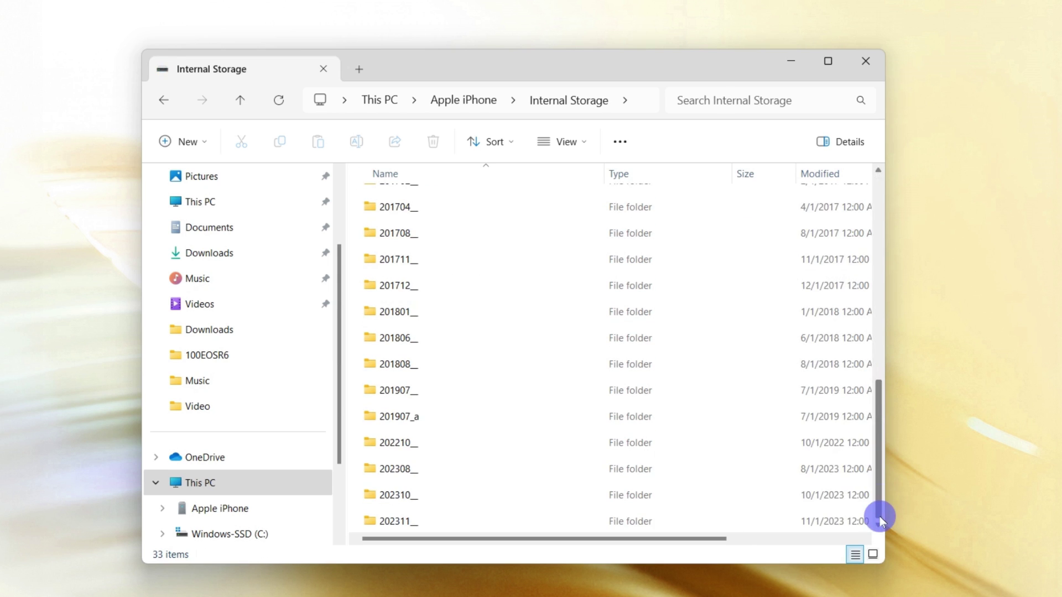
double_click(481, 519)
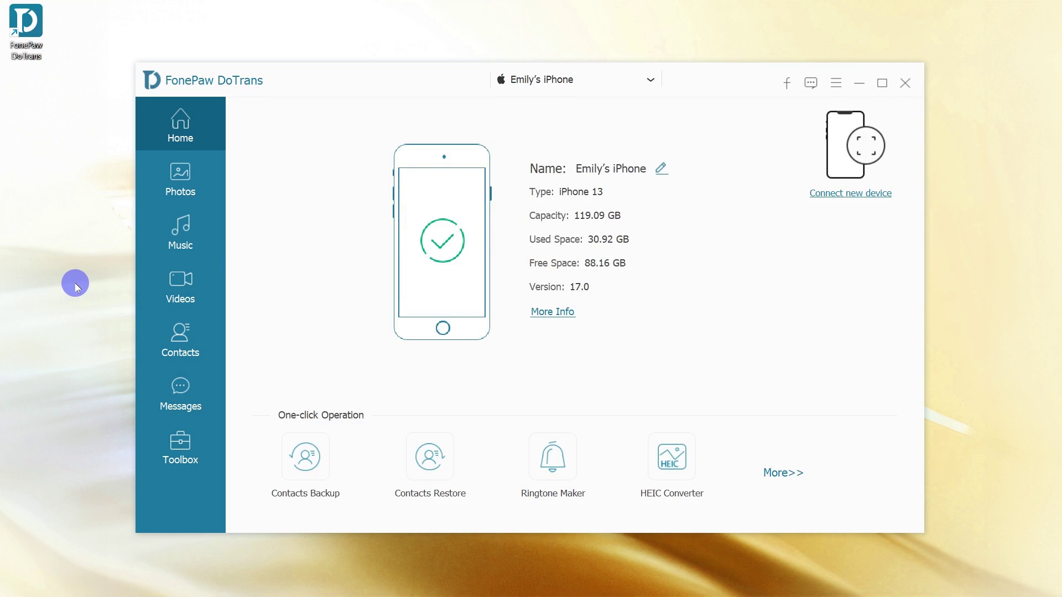
Show the iPhone's videos in DoTrans and tick the videos to export
click(106, 295)
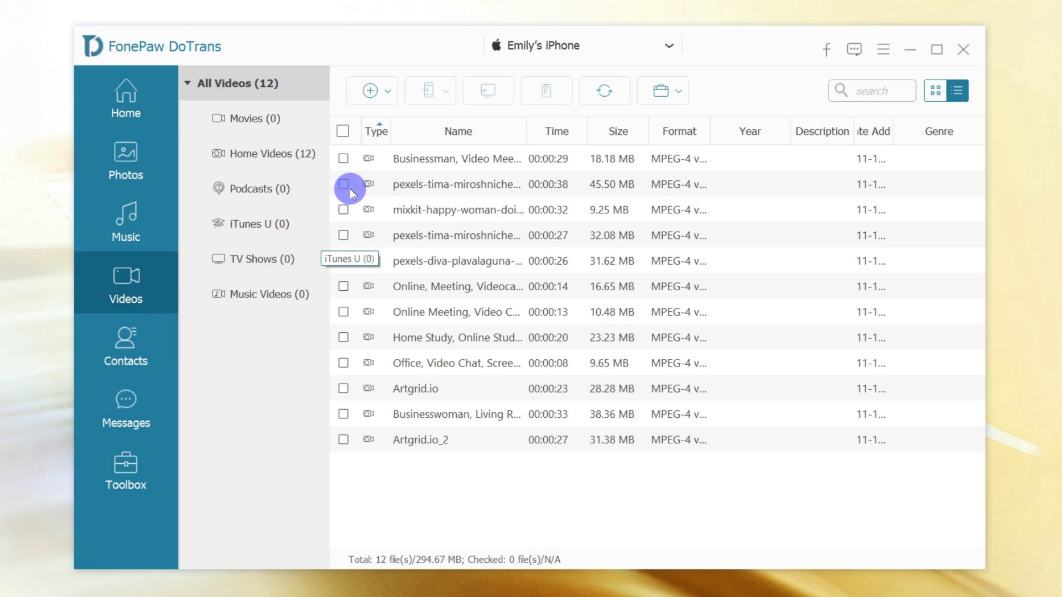
click(342, 161)
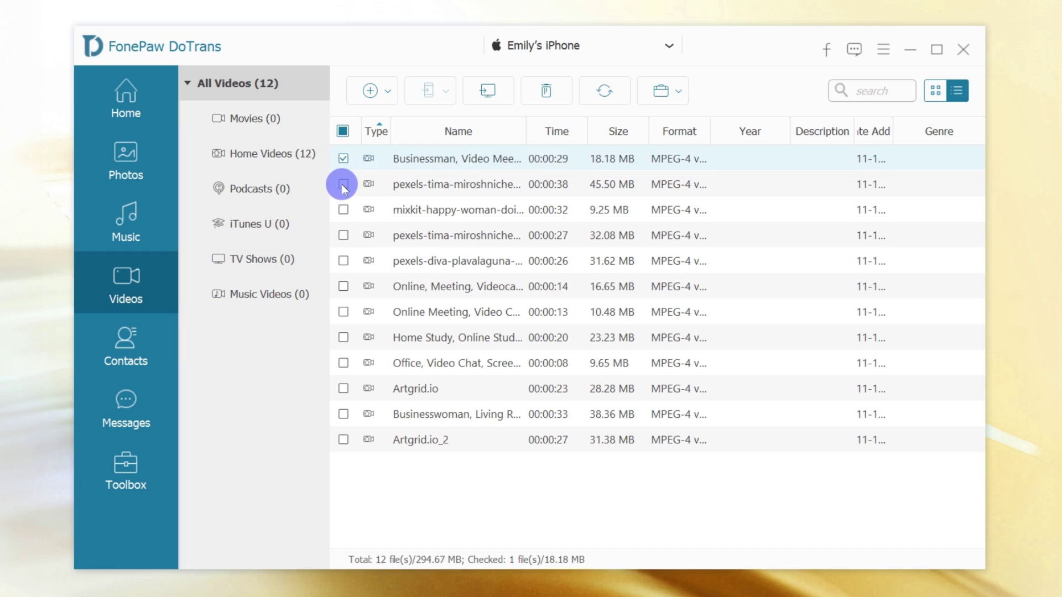
click(343, 212)
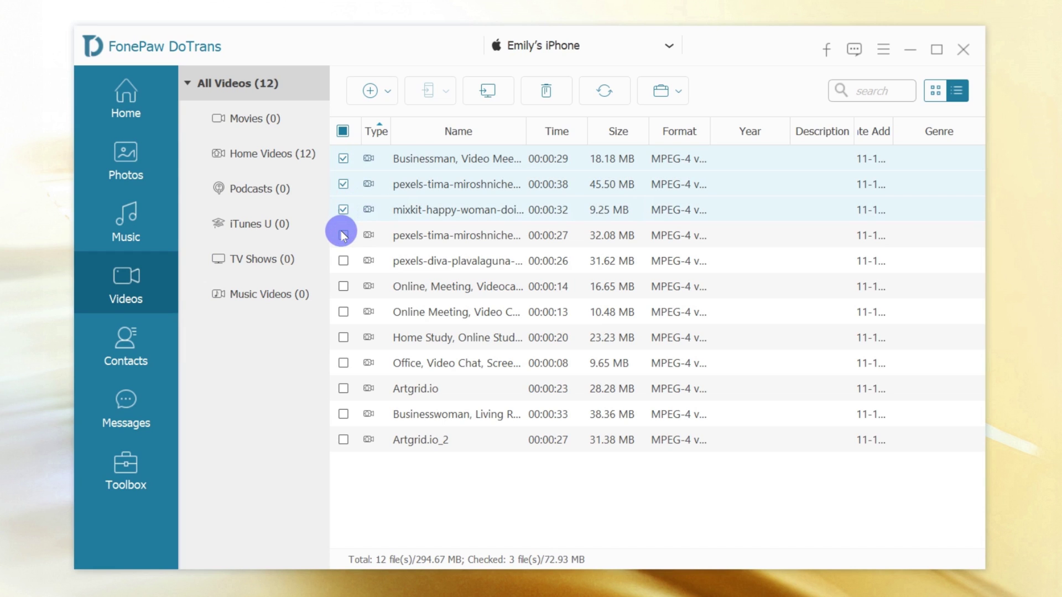
click(342, 263)
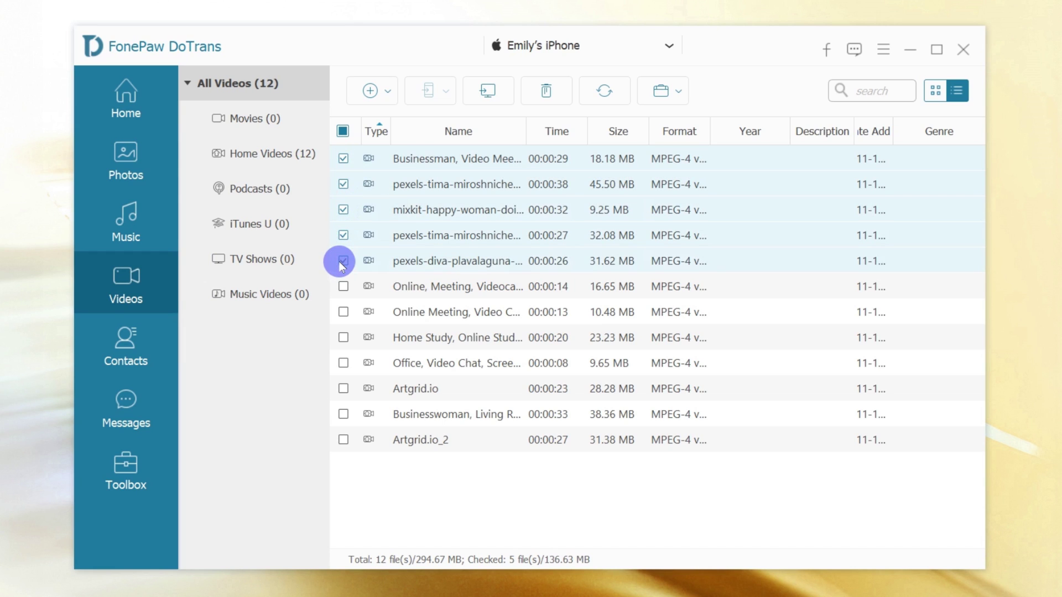
Export the checked videos to the PC's Videos folder
click(472, 91)
scroll(142, 304, down, 1)
scroll(135, 173, down, 1)
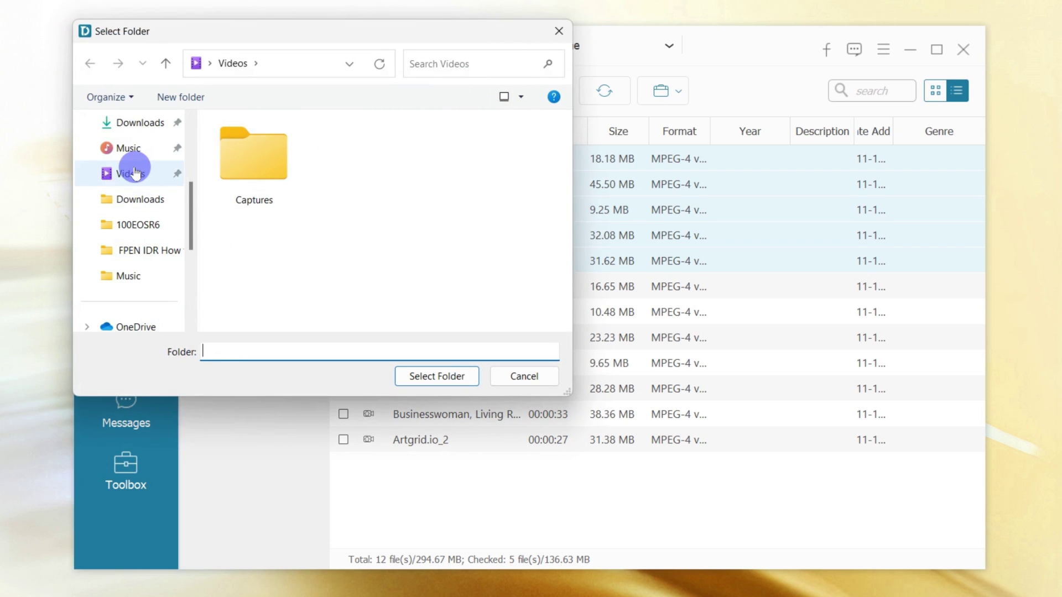
click(134, 174)
click(430, 378)
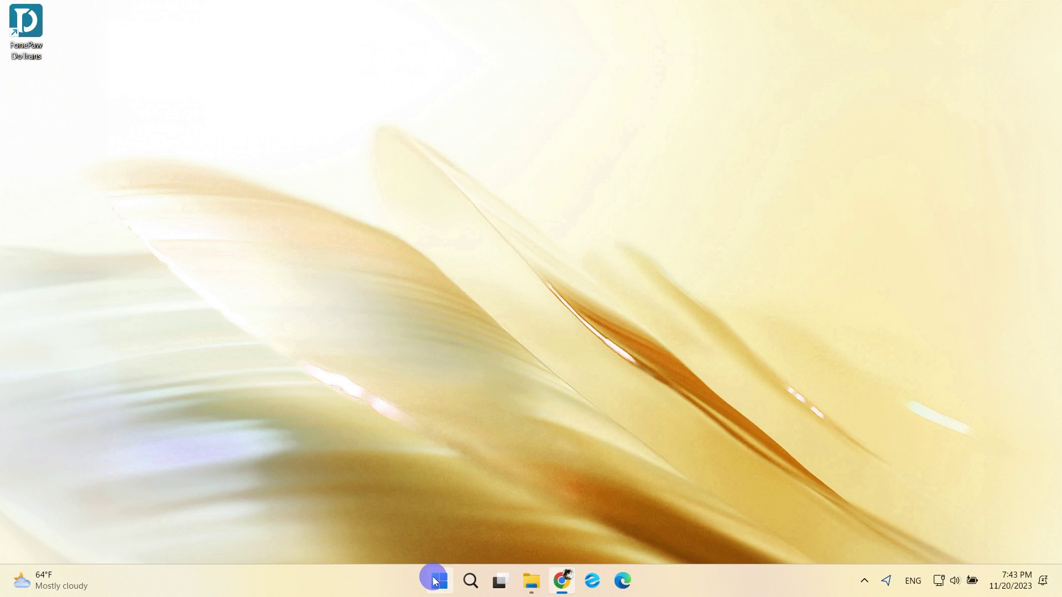
Launch the Photos app from the Start menu search
click(433, 580)
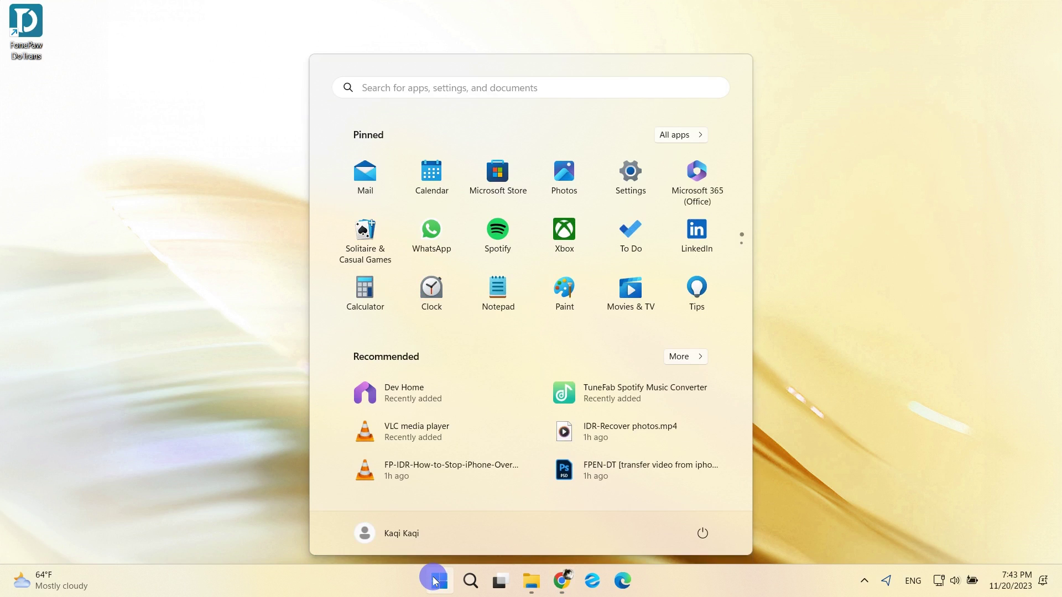
click(435, 88)
click(372, 147)
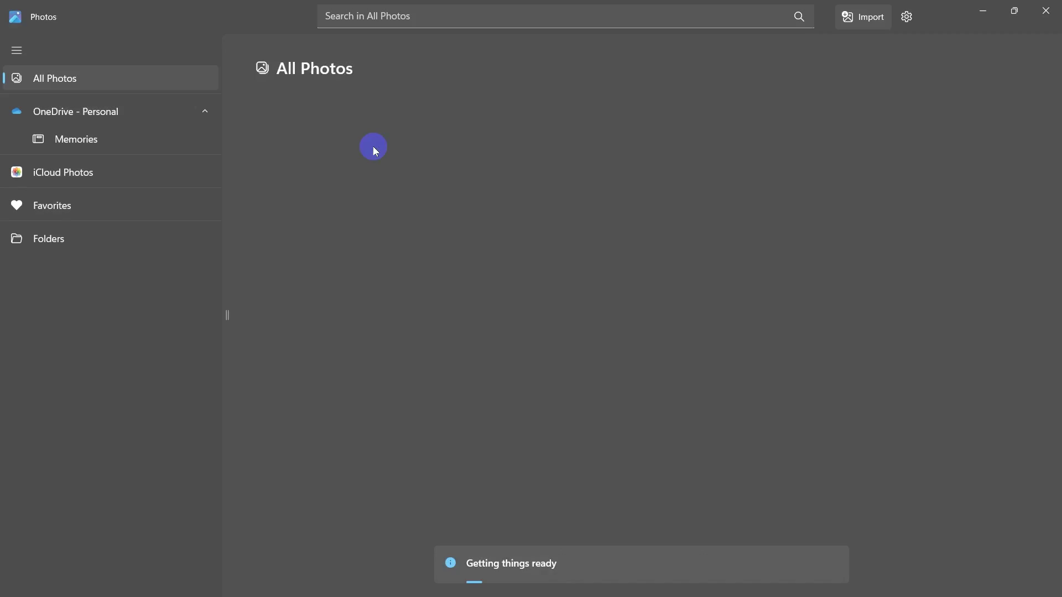
Mark the iPhone videos for import, then select the five imported videos in FonePaw
click(439, 162)
click(652, 160)
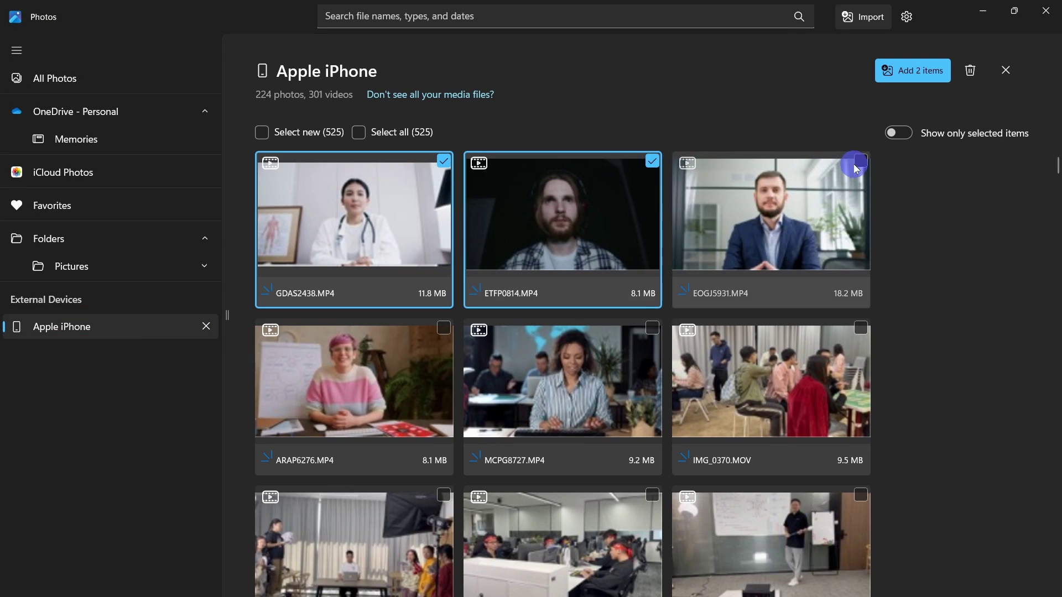
click(861, 161)
click(444, 328)
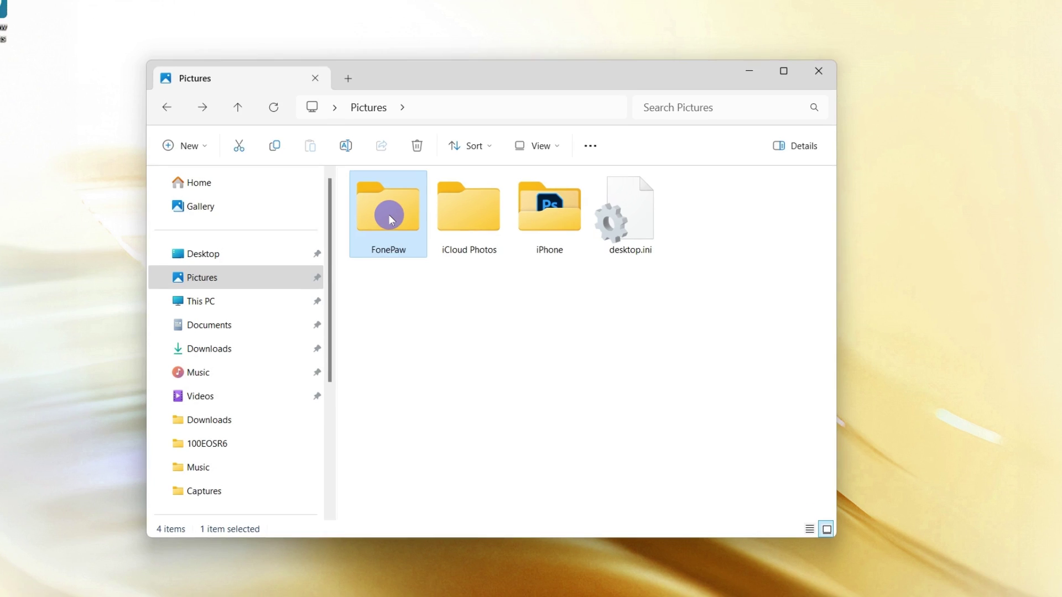
double_click(387, 214)
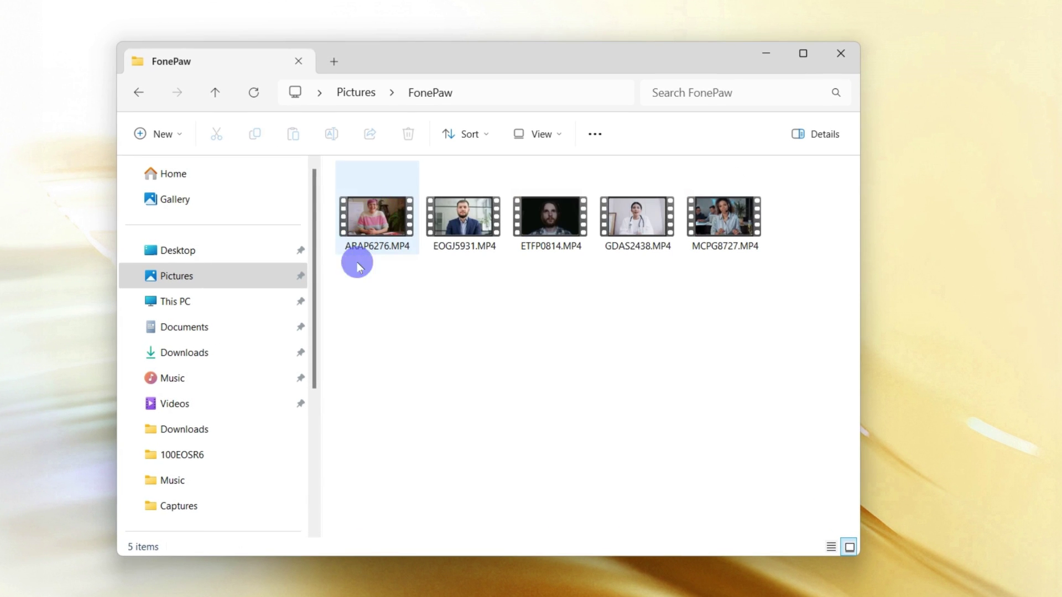
drag(362, 315, 724, 197)
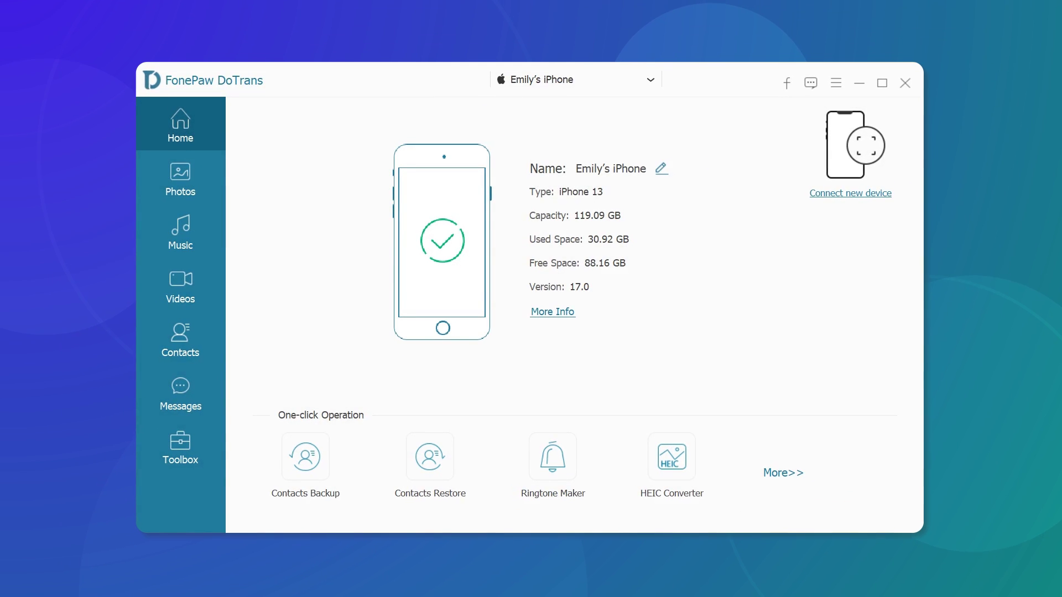
Switch DoTrans from the device overview to the Videos section in the left sidebar
click(162, 292)
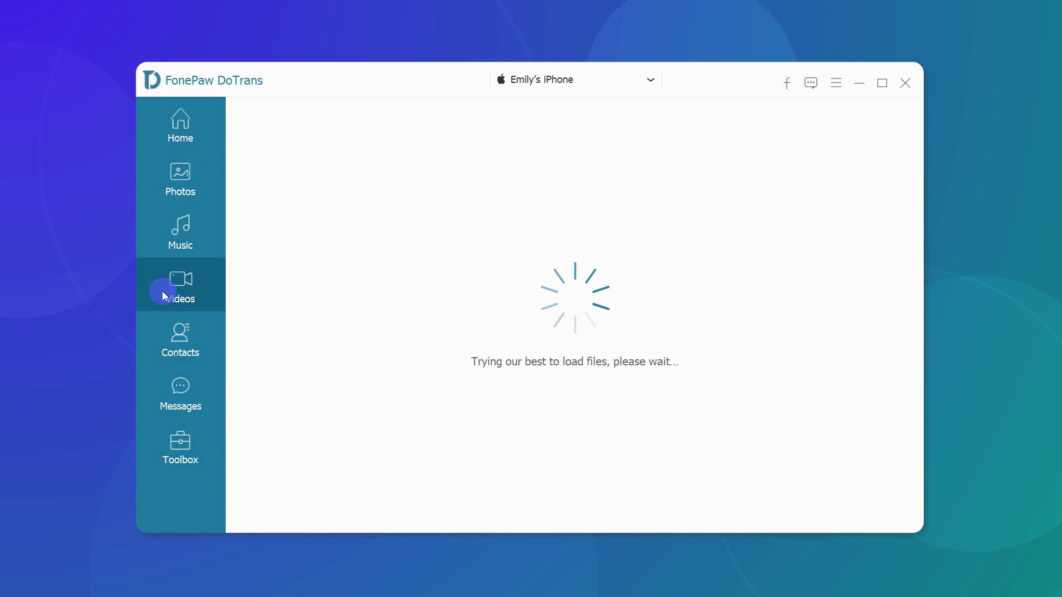